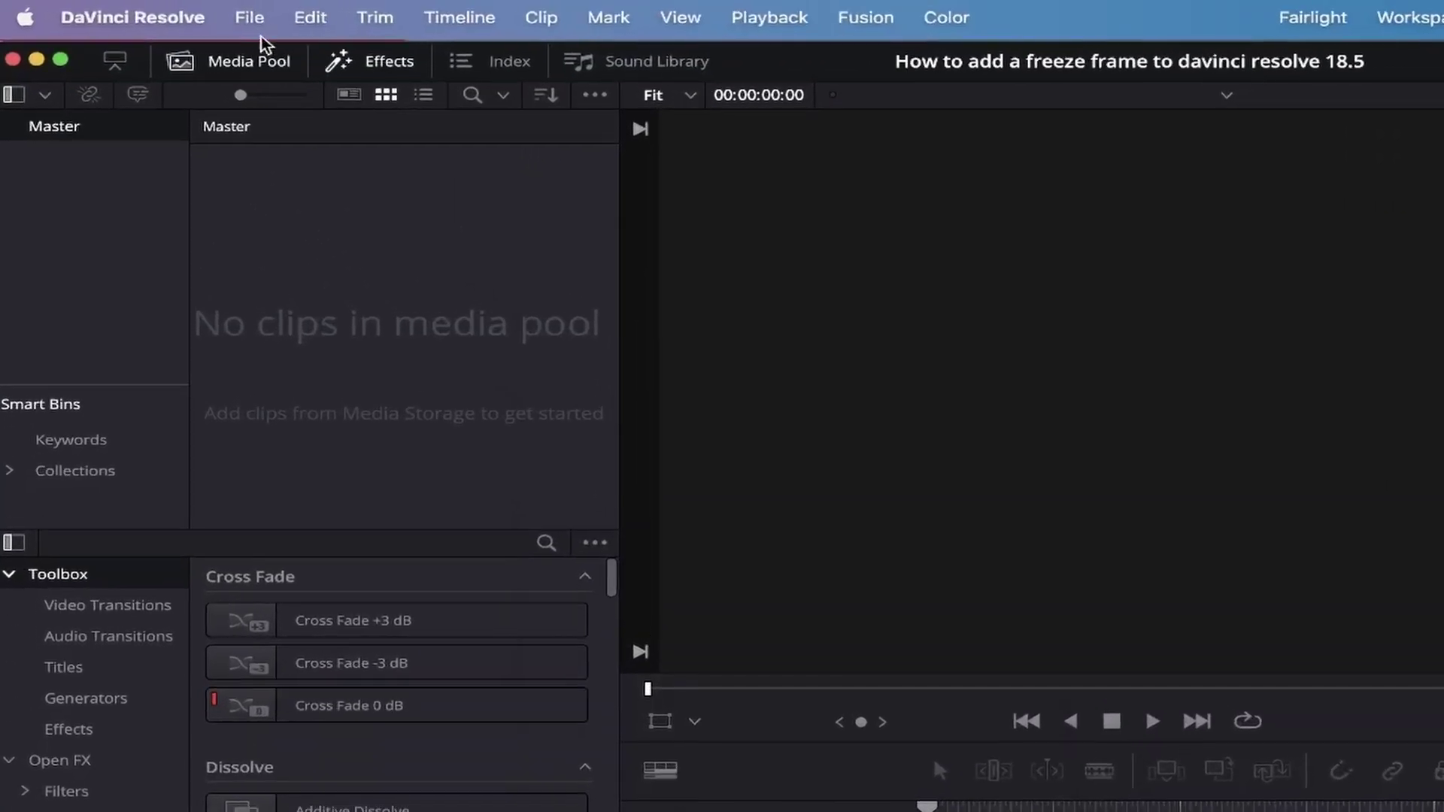
Import the Man surfing clip into the media pool via File > Import > Media.
{"action": "left_click", "coordinate": [167, 14]}
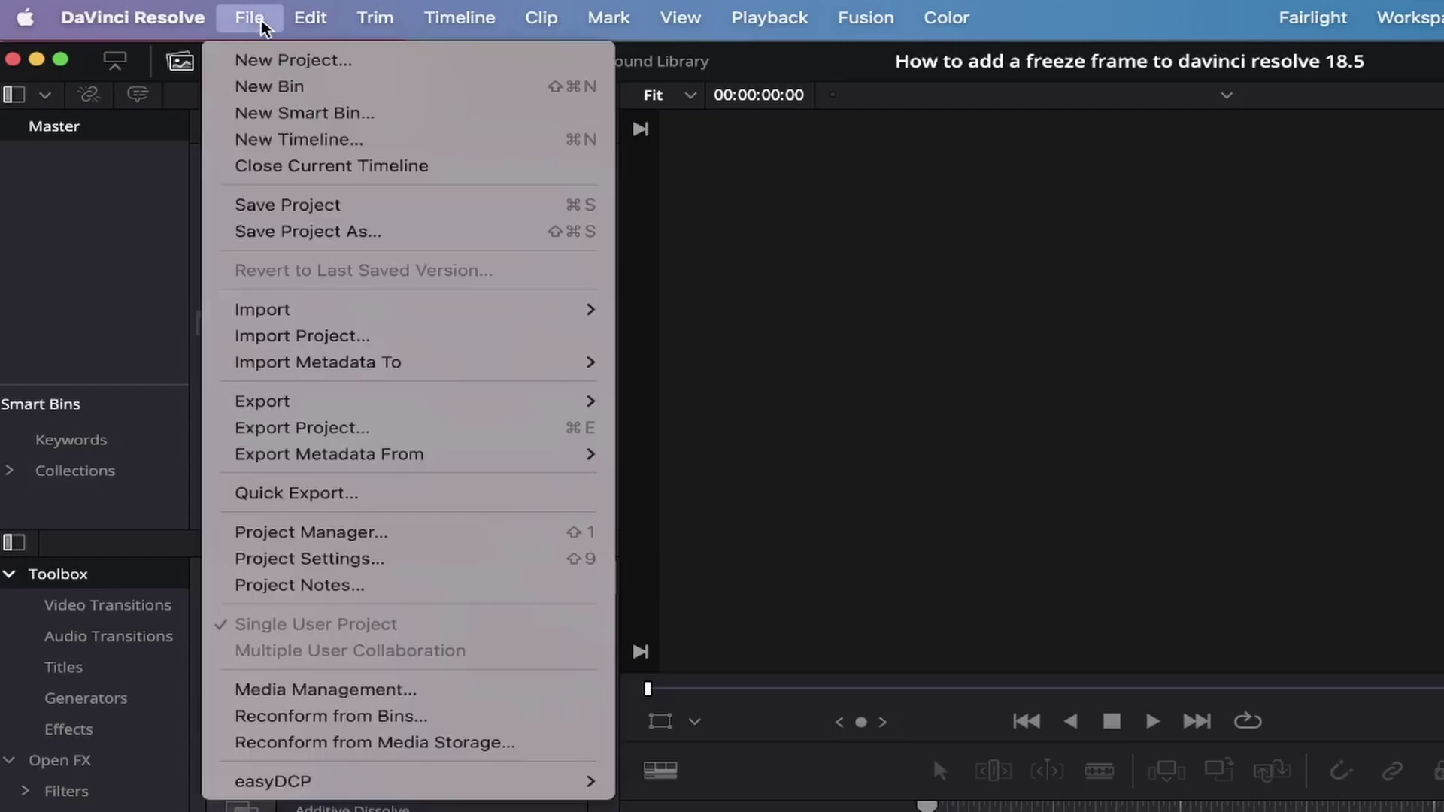
{"action": "mouse_move", "coordinate": [406, 309]}
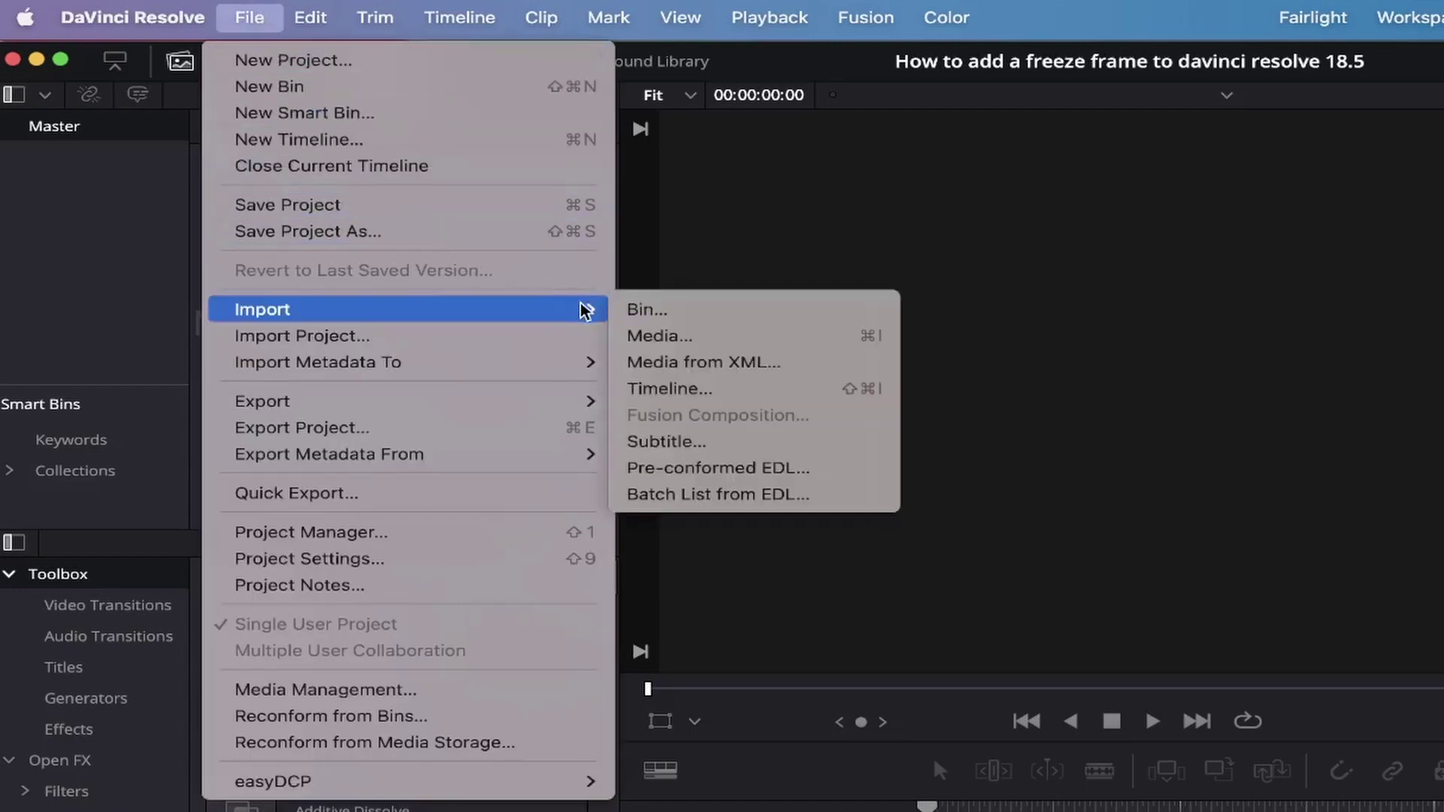
{"action": "left_click", "coordinate": [666, 336]}
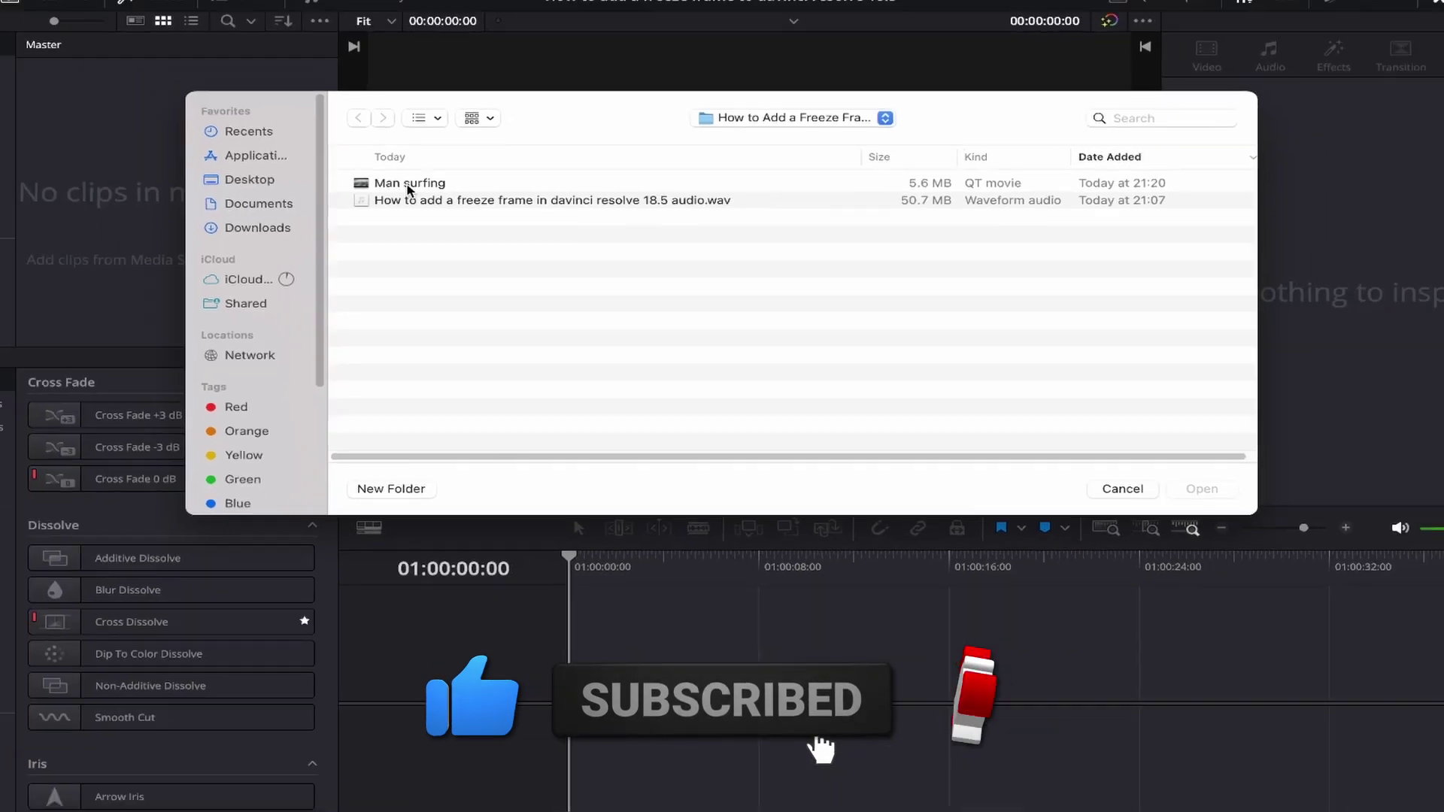
{"action": "double_click", "coordinate": [457, 206]}
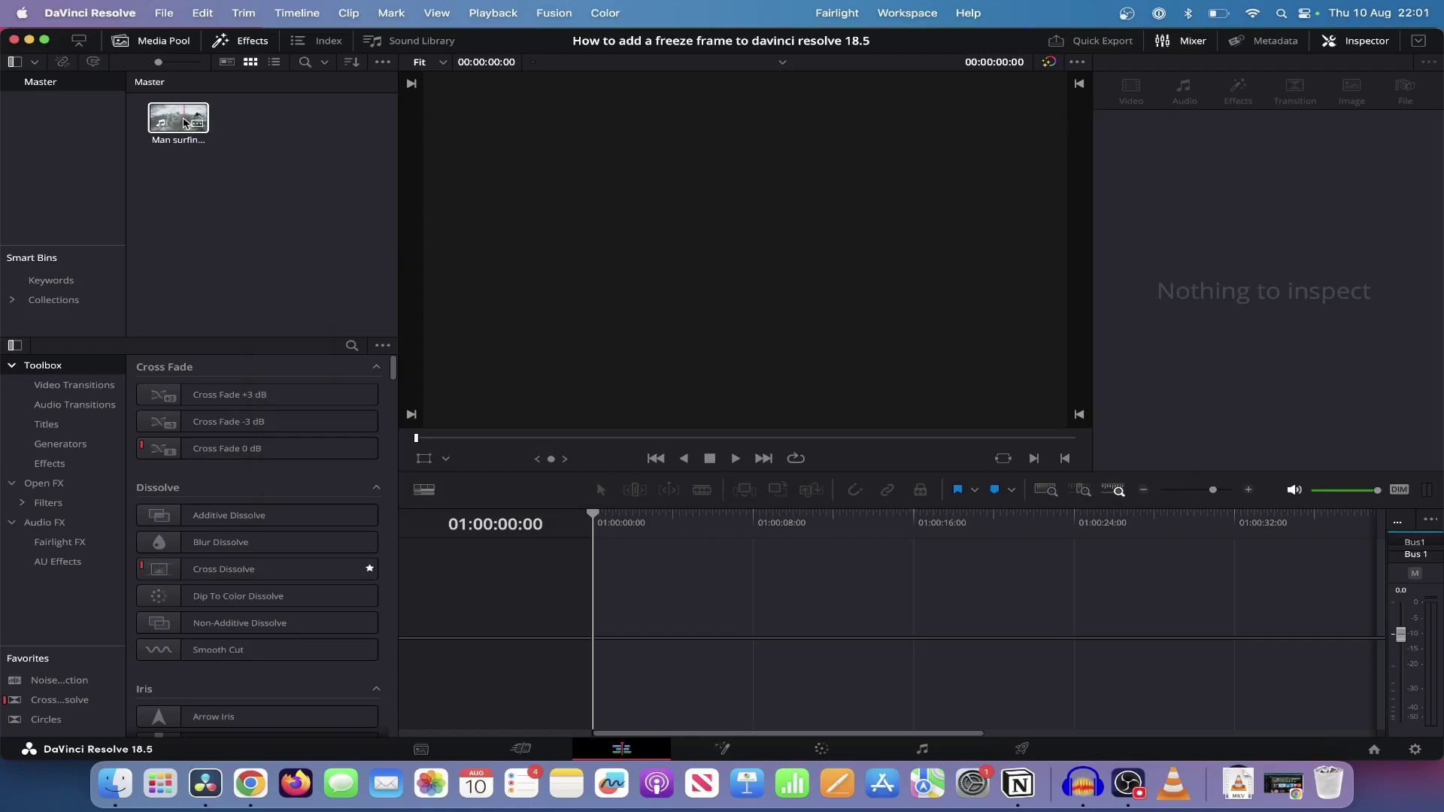
Place the surfing clip on a new timeline and delete its A1 audio part.
{"action": "left_click_drag", "start_coordinate": [184, 122], "coordinate": [605, 606]}
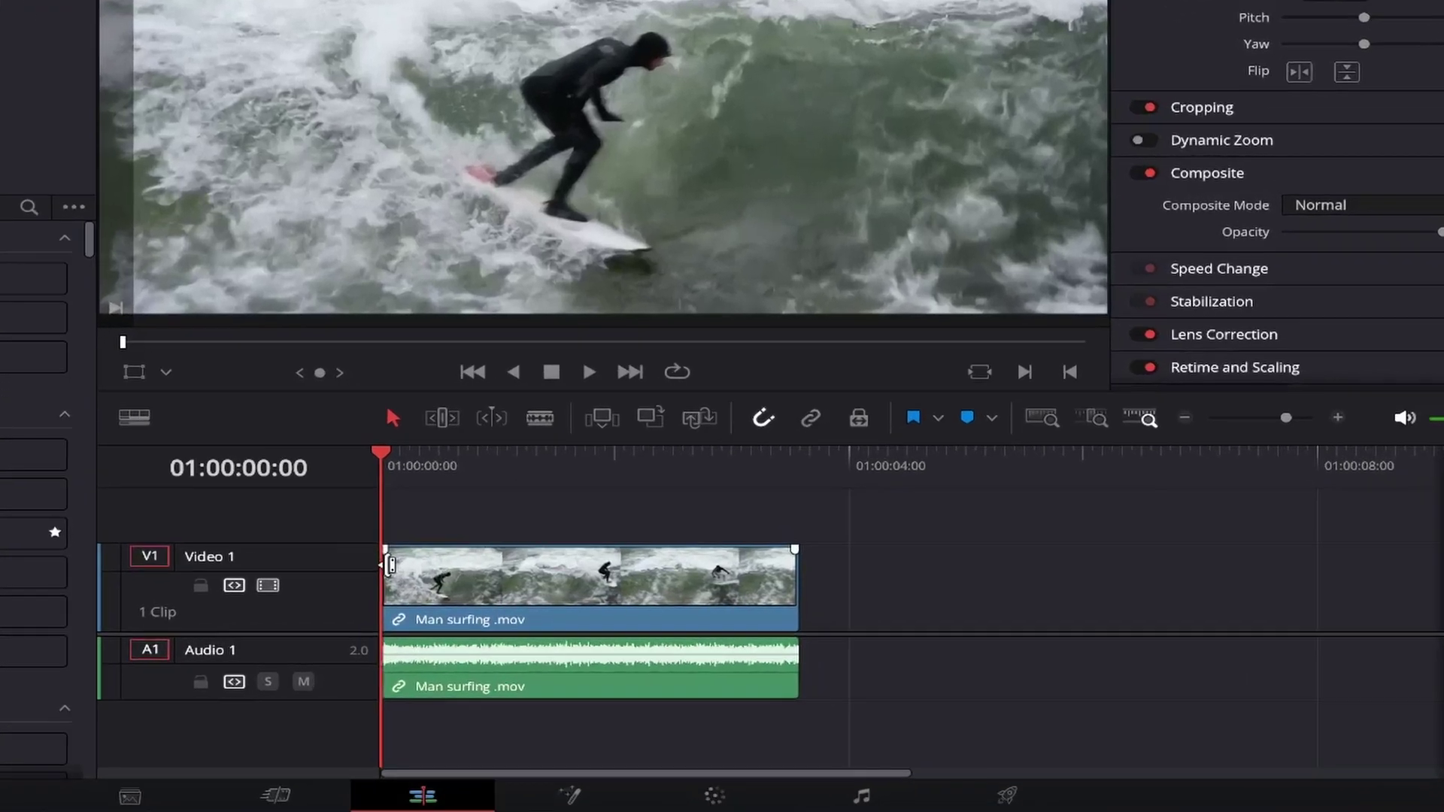
{"action": "left_click", "coordinate": [575, 683]}
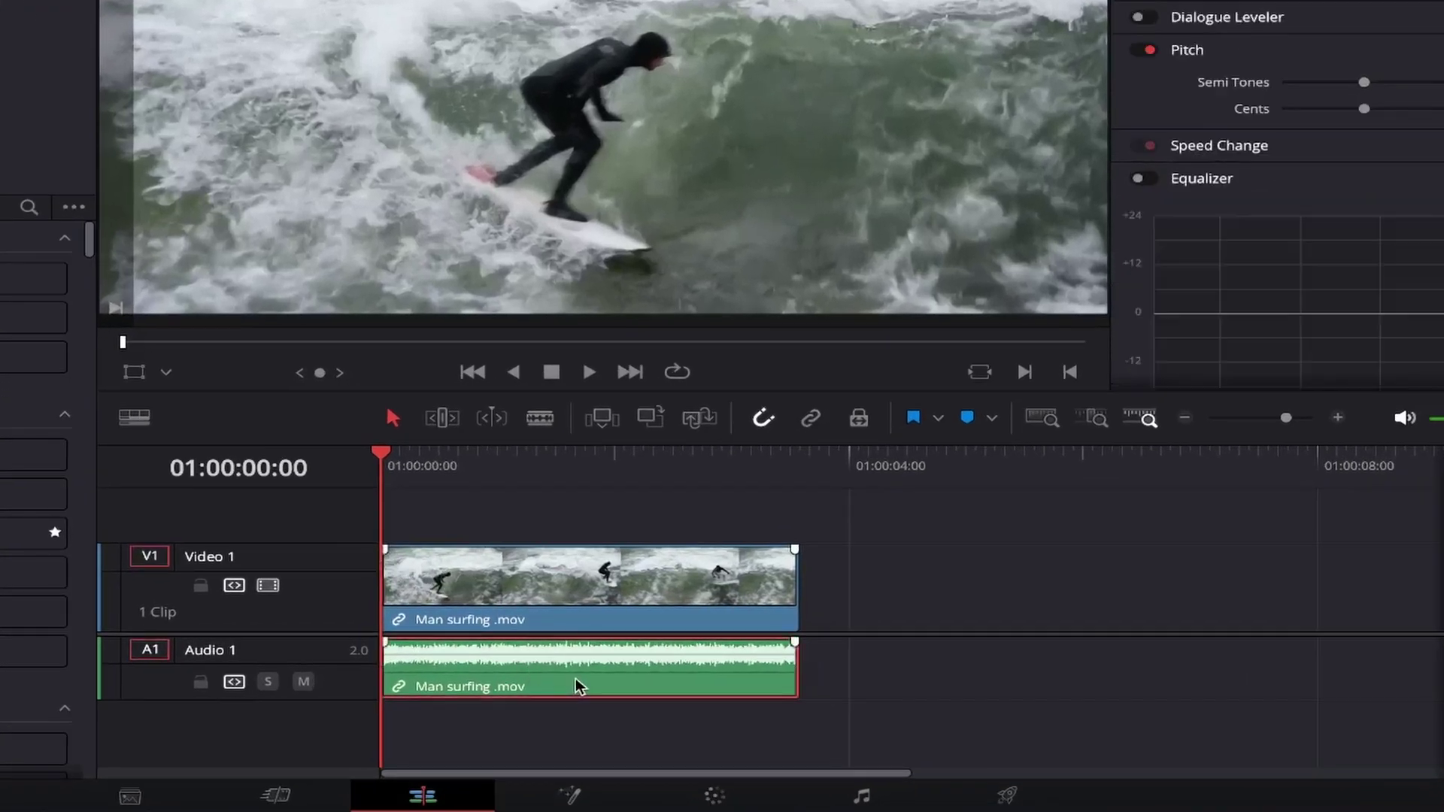
{"action": "key", "text": "Delete"}
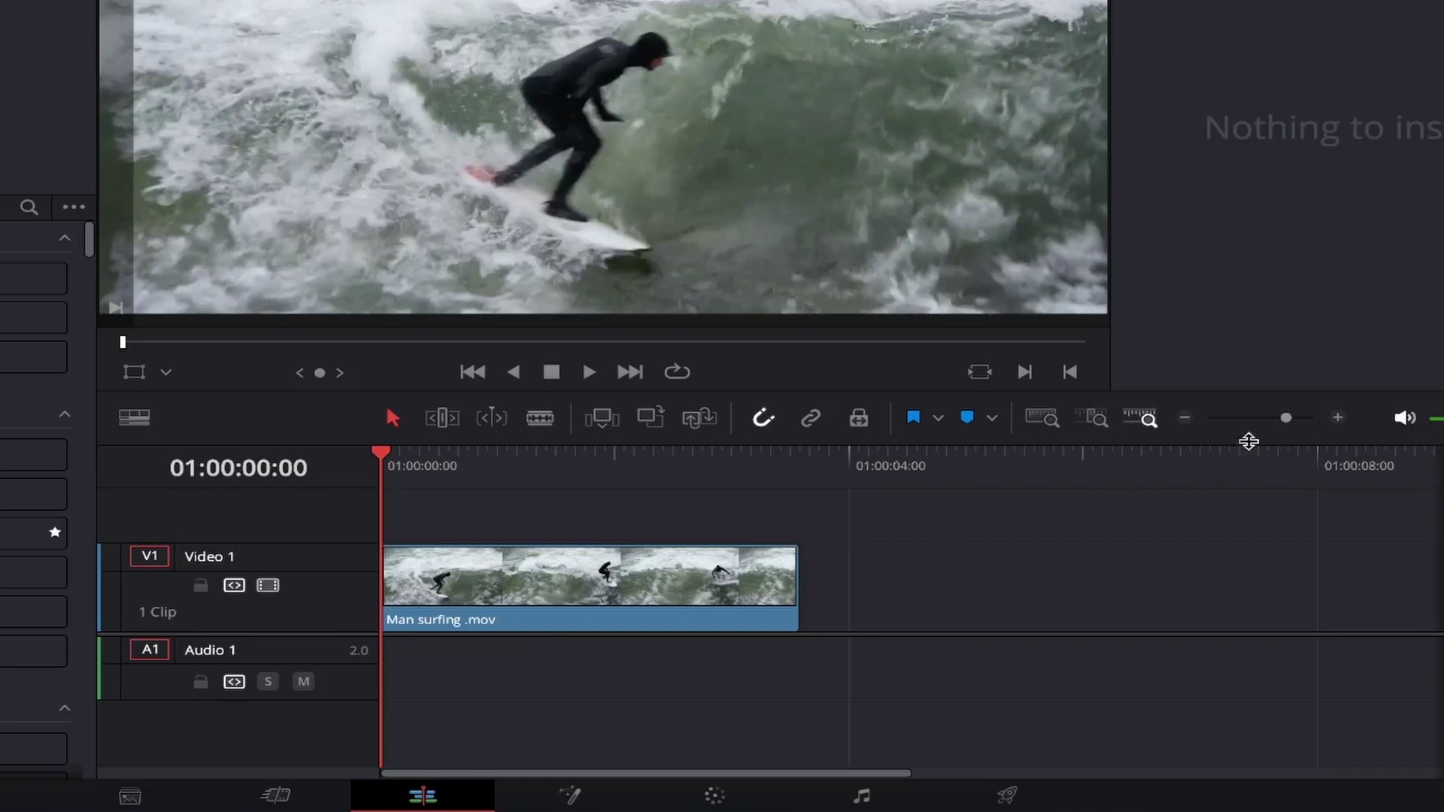
Zoom the timeline in and park the playhead at 01:00:01:18 for the first cut.
{"action": "left_click", "coordinate": [1338, 418]}
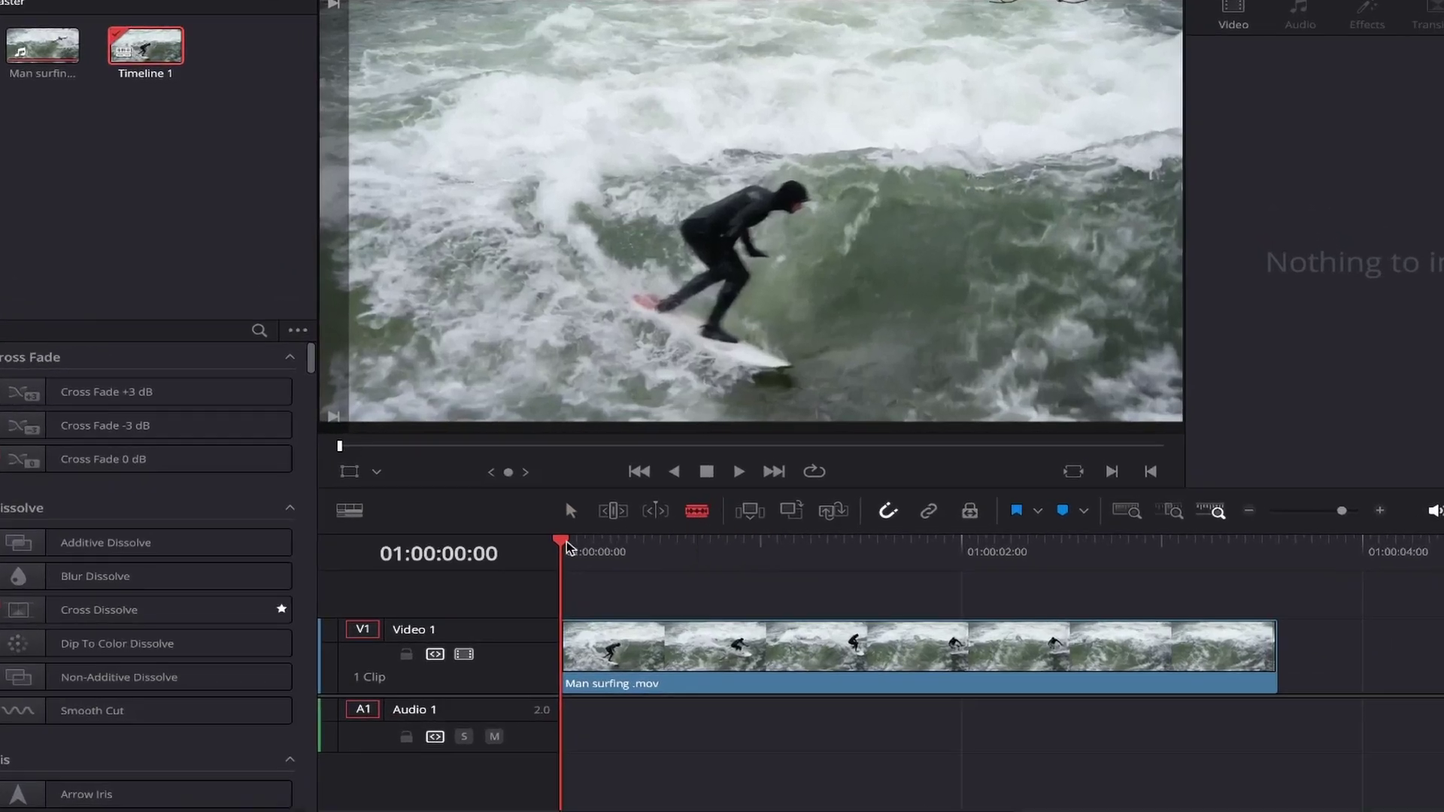
{"action": "left_click_drag", "start_coordinate": [563, 544], "coordinate": [912, 561]}
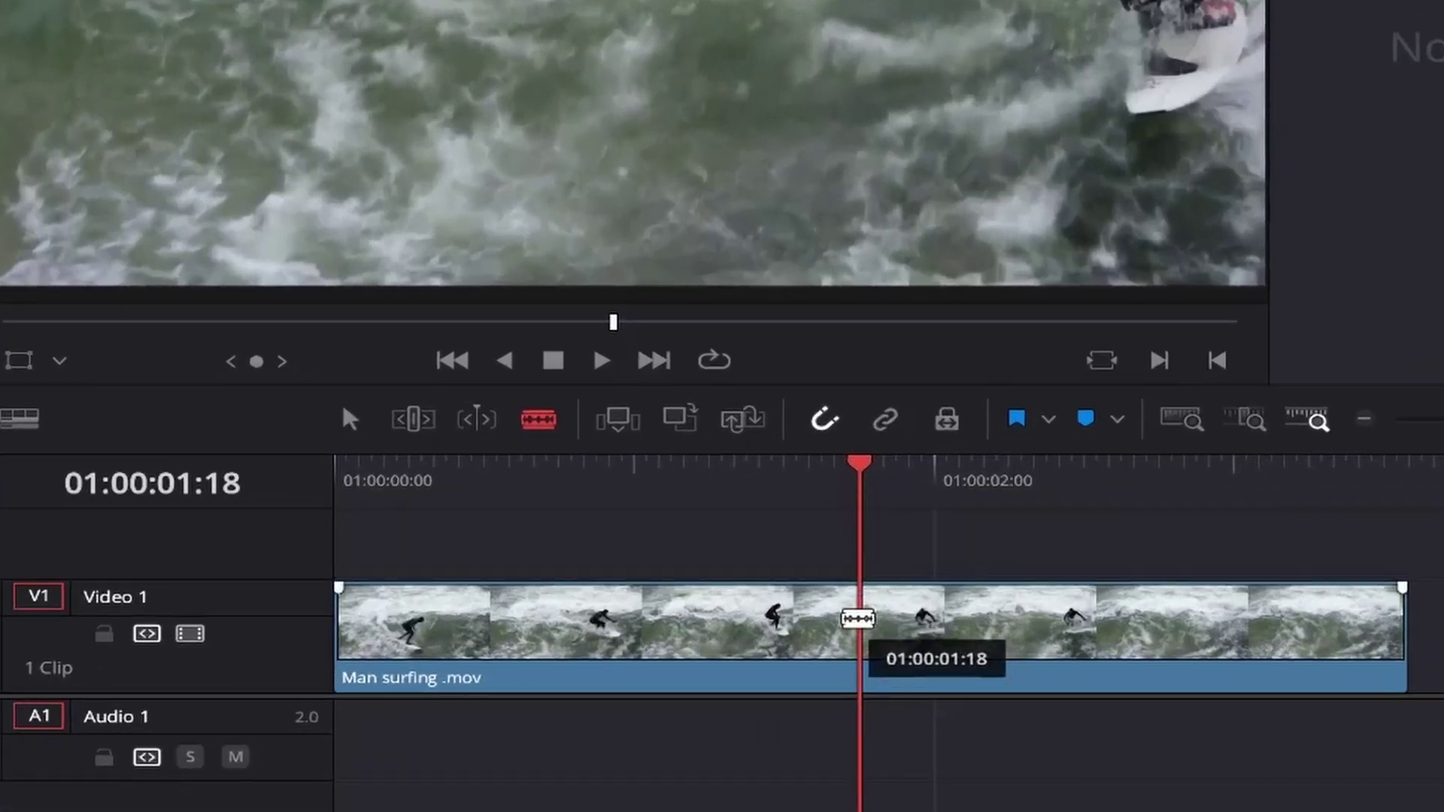
Blade the clip at 01:00:01:18 and again one frame later at 01:00:01:19, isolating a one-frame middle piece.
{"action": "left_click", "coordinate": [860, 622]}
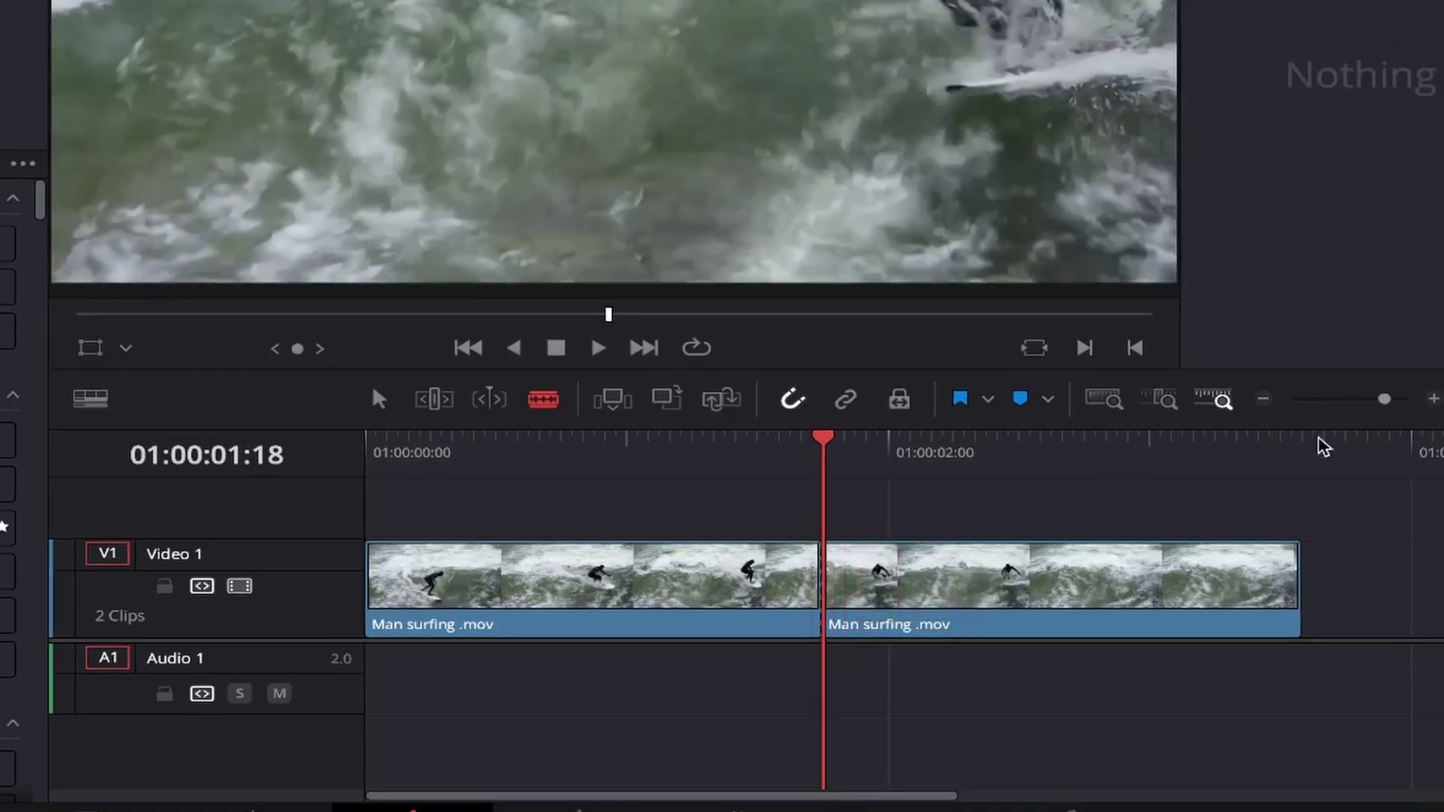
{"action": "left_click", "coordinate": [1434, 400]}
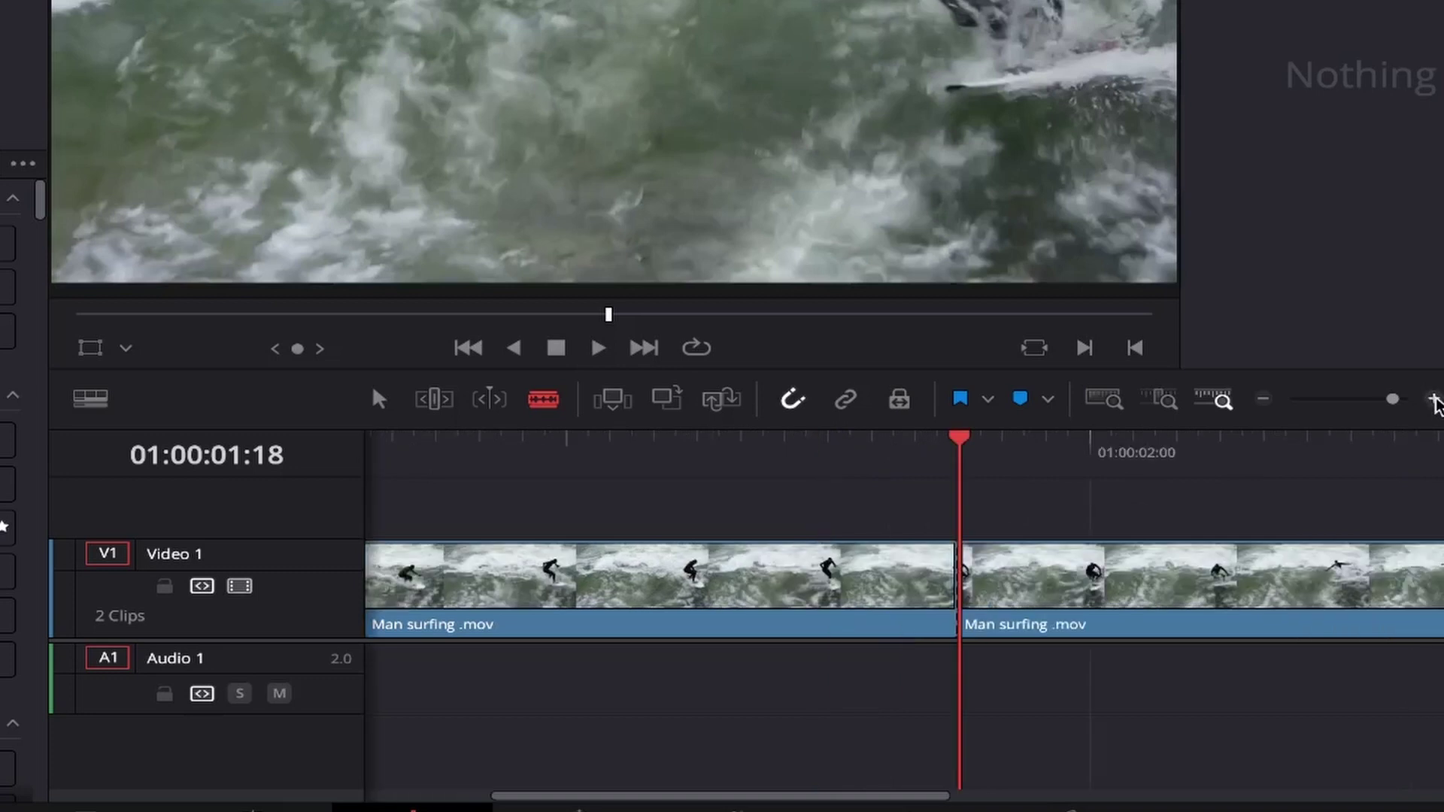
{"action": "left_click", "coordinate": [1435, 403]}
{"action": "key", "text": "Right"}
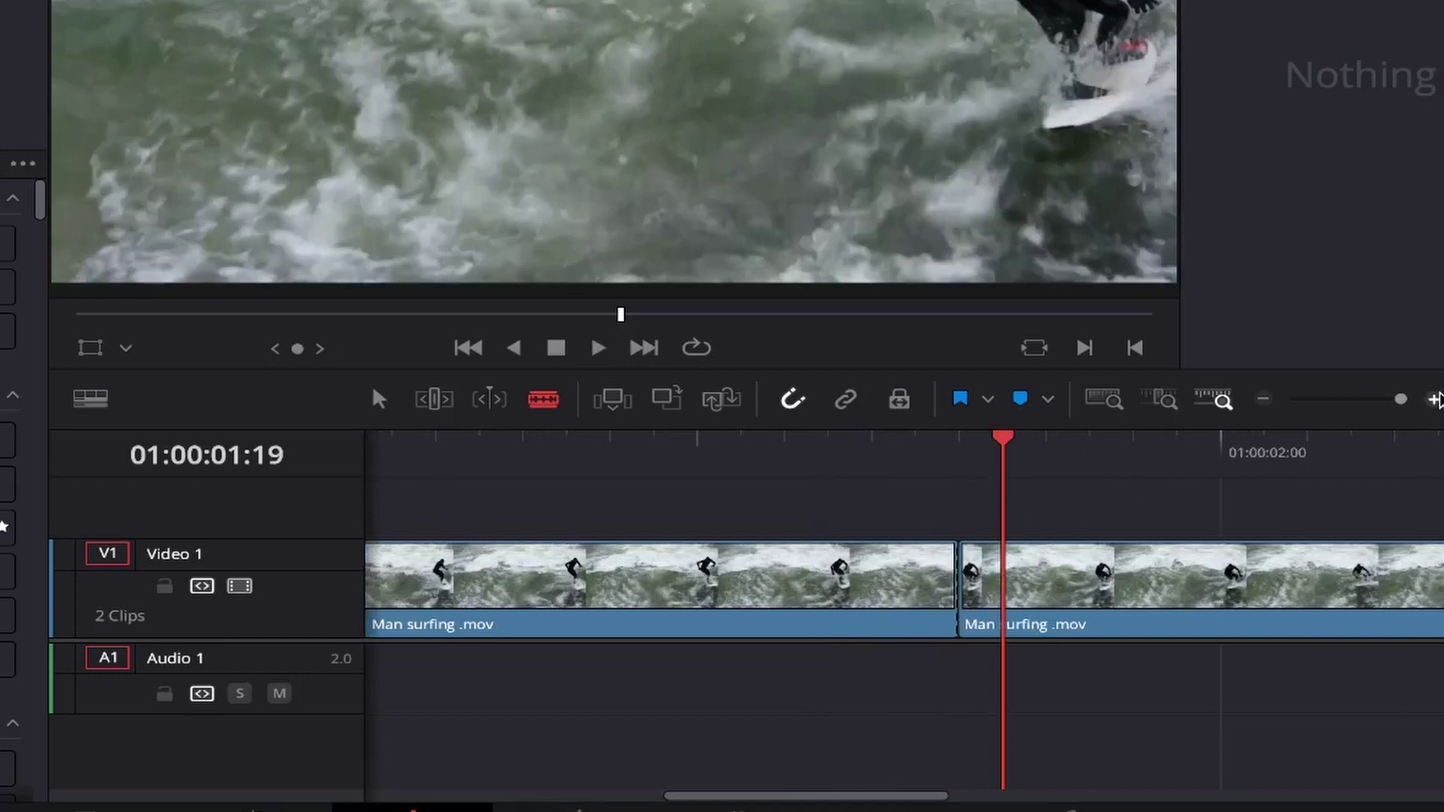
{"action": "left_click", "coordinate": [1433, 399]}
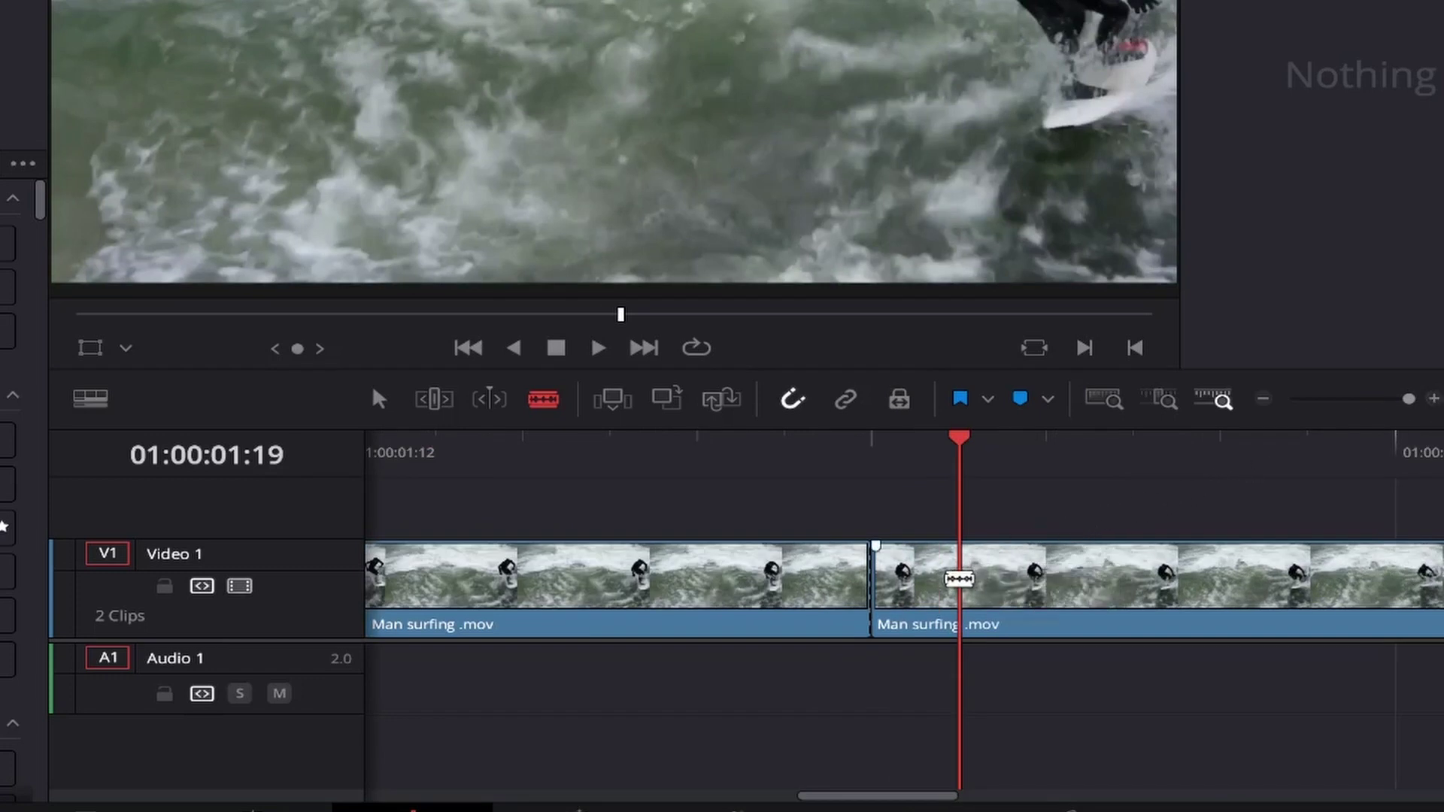
{"action": "left_click", "coordinate": [959, 577]}
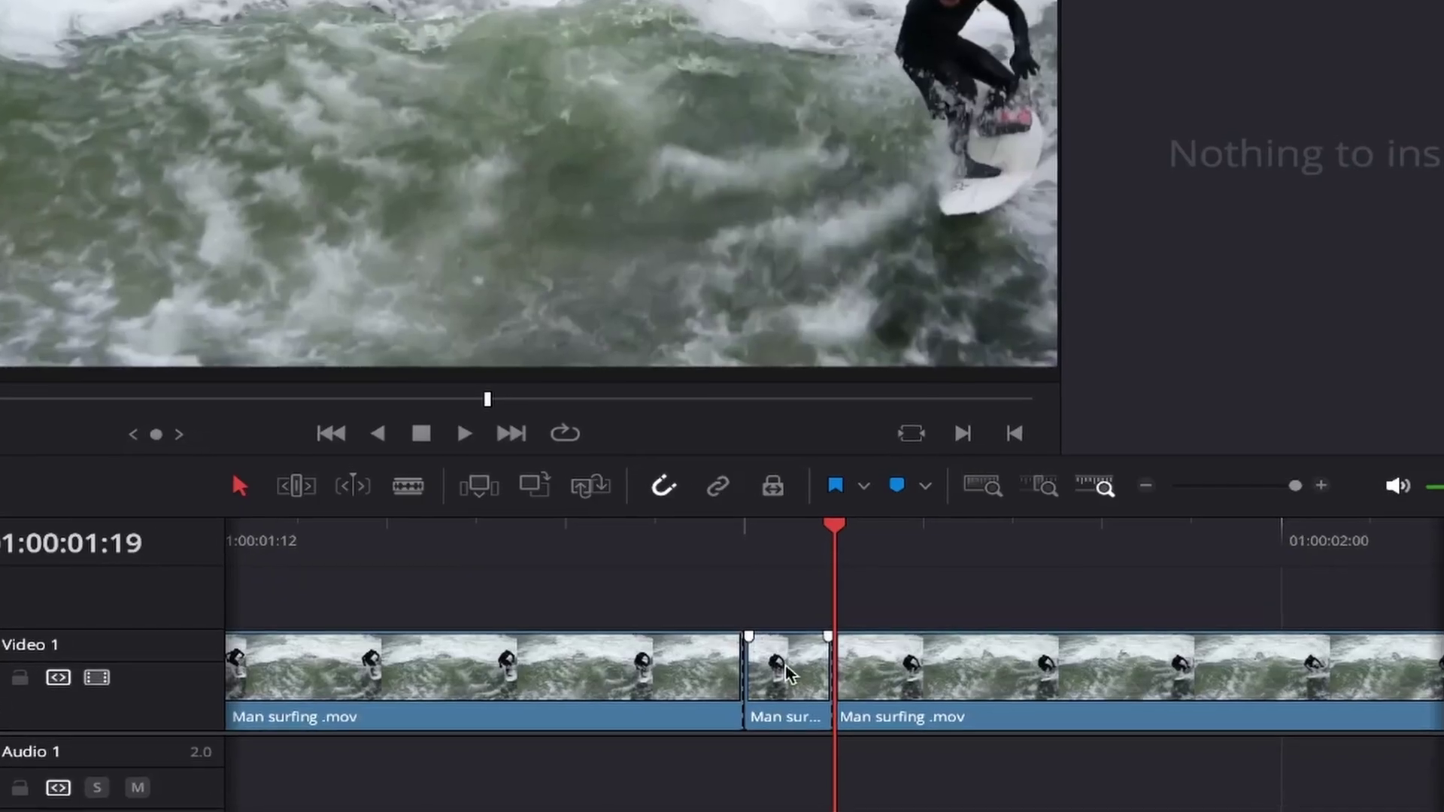
Apply a Freeze Frame speed change to the one-frame middle clip.
{"action": "right_click", "coordinate": [932, 602]}
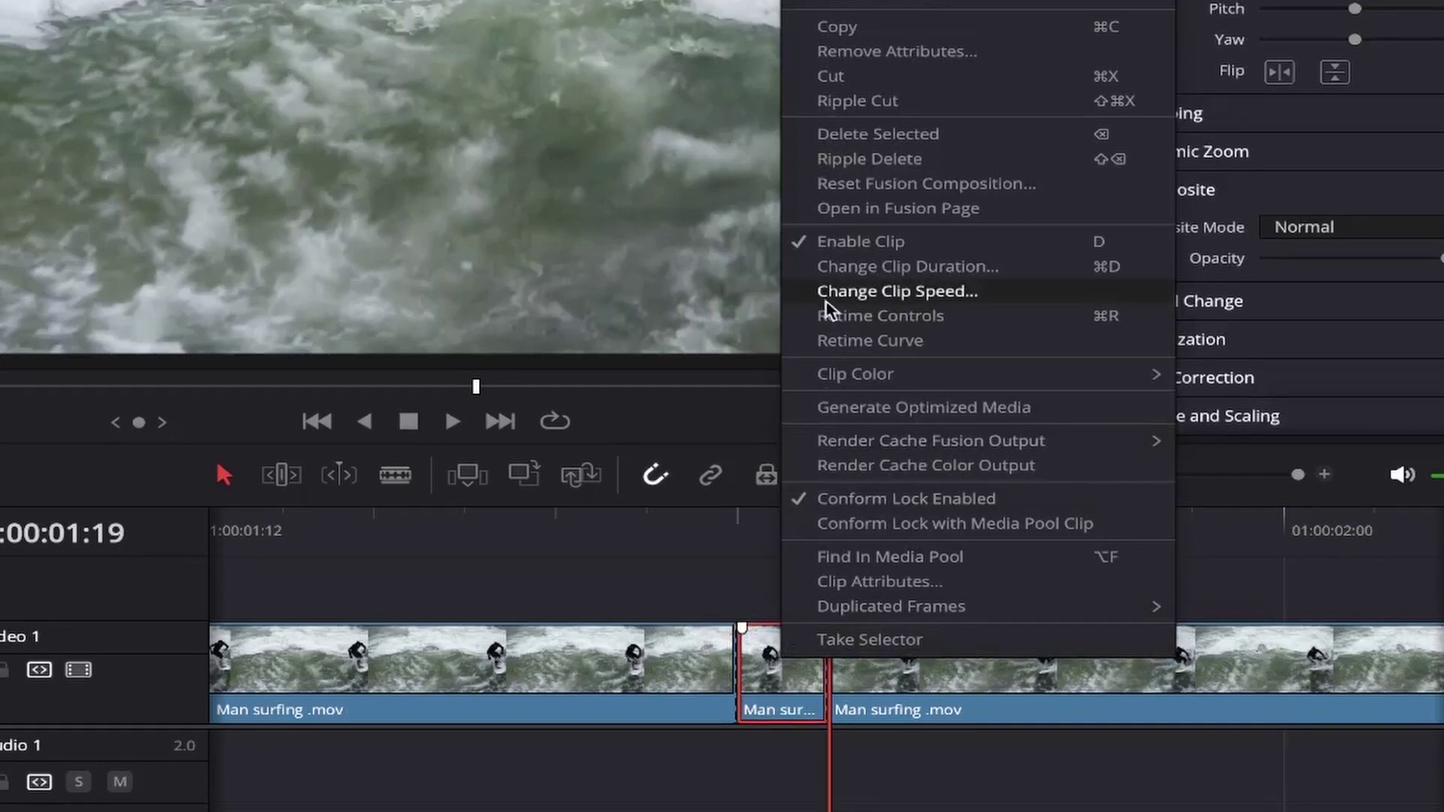
{"action": "left_click", "coordinate": [828, 296]}
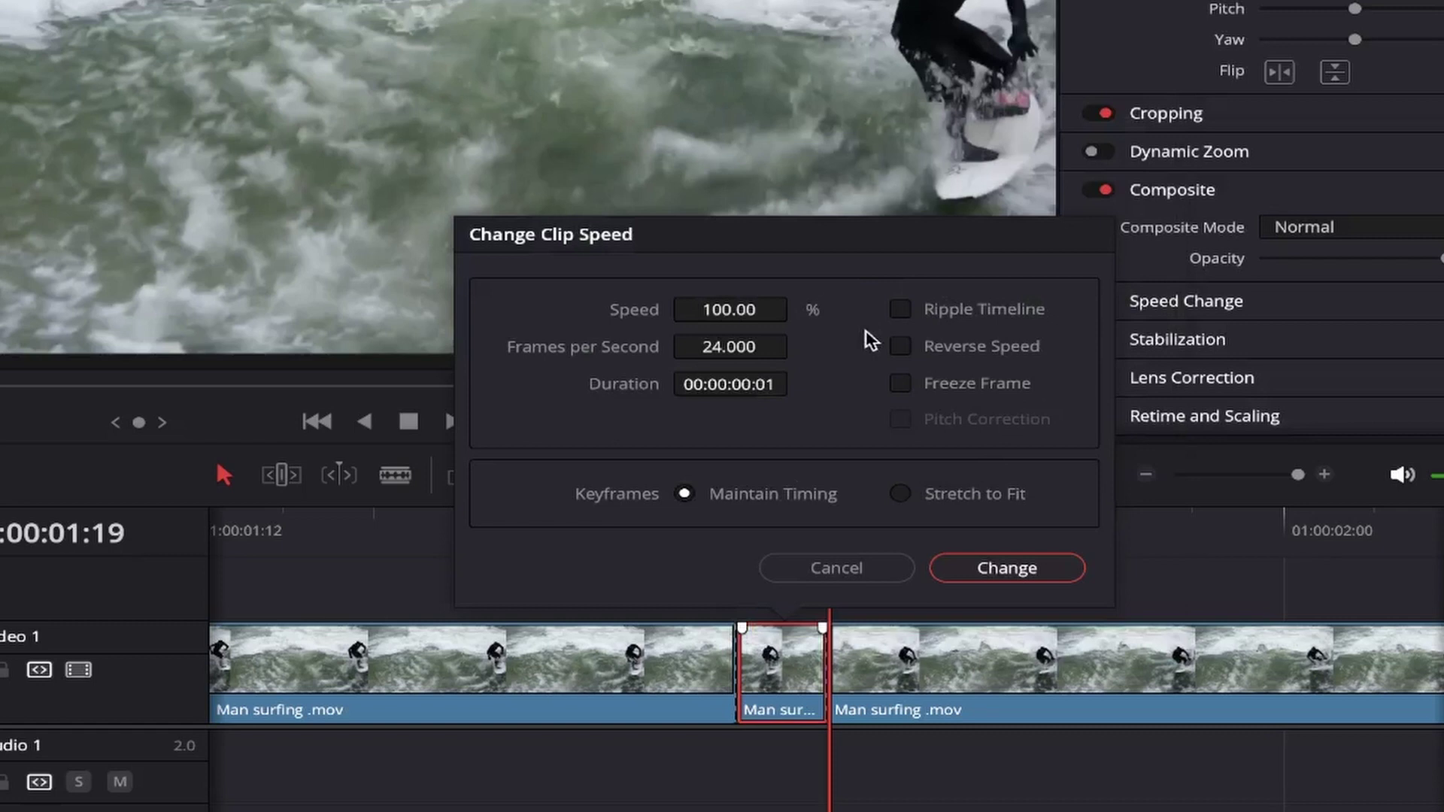
{"action": "left_click", "coordinate": [900, 386]}
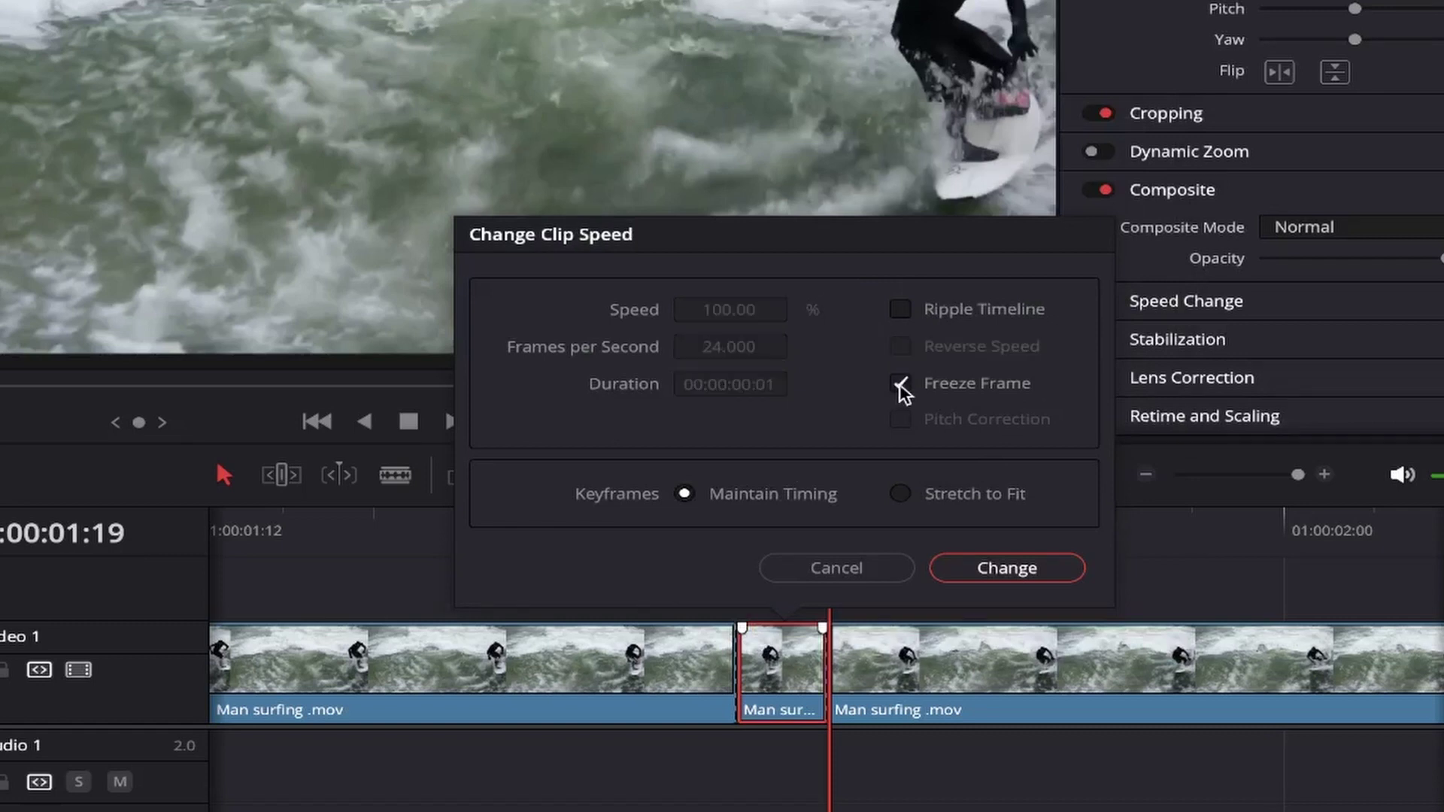
{"action": "left_click", "coordinate": [970, 564]}
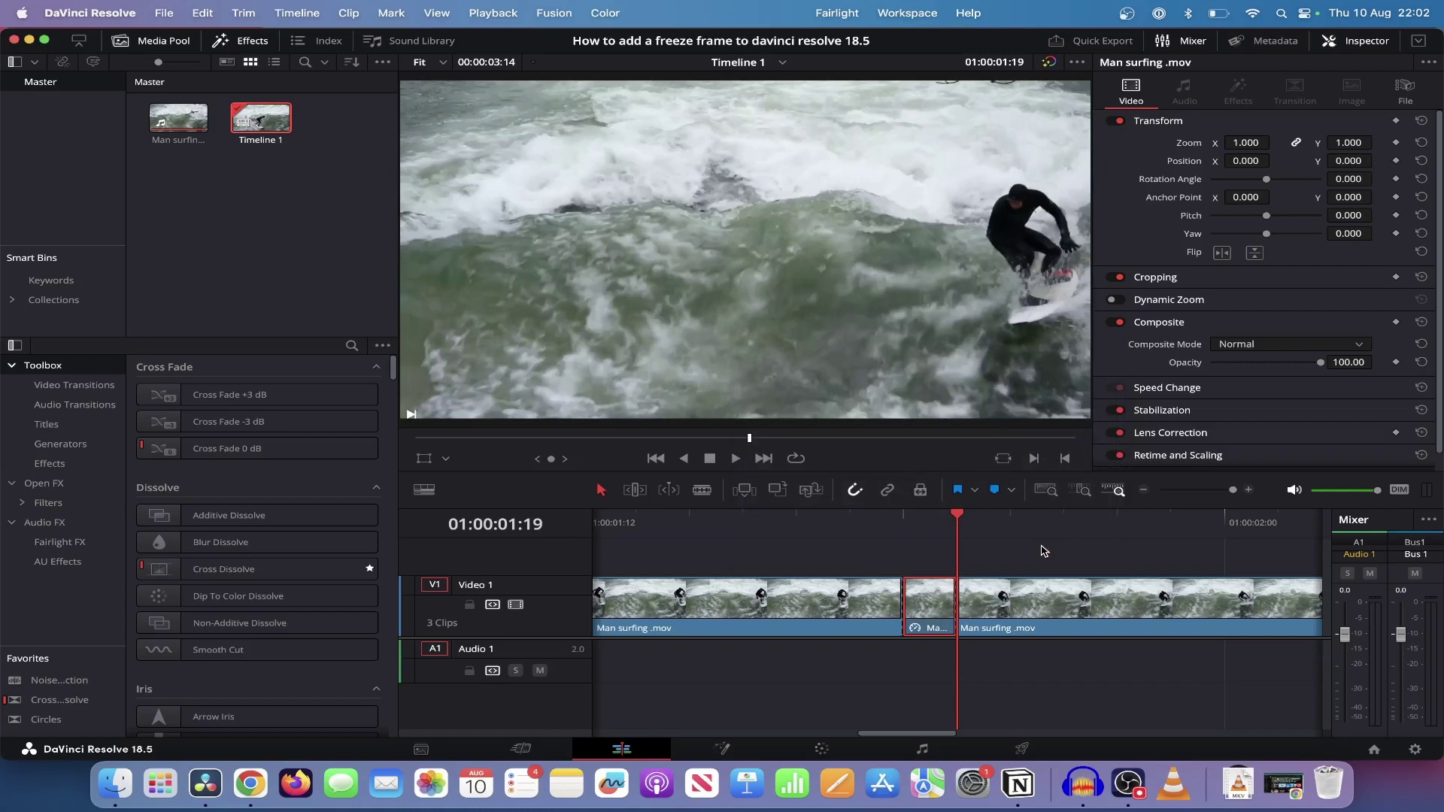
{"action": "left_click", "coordinate": [685, 525]}
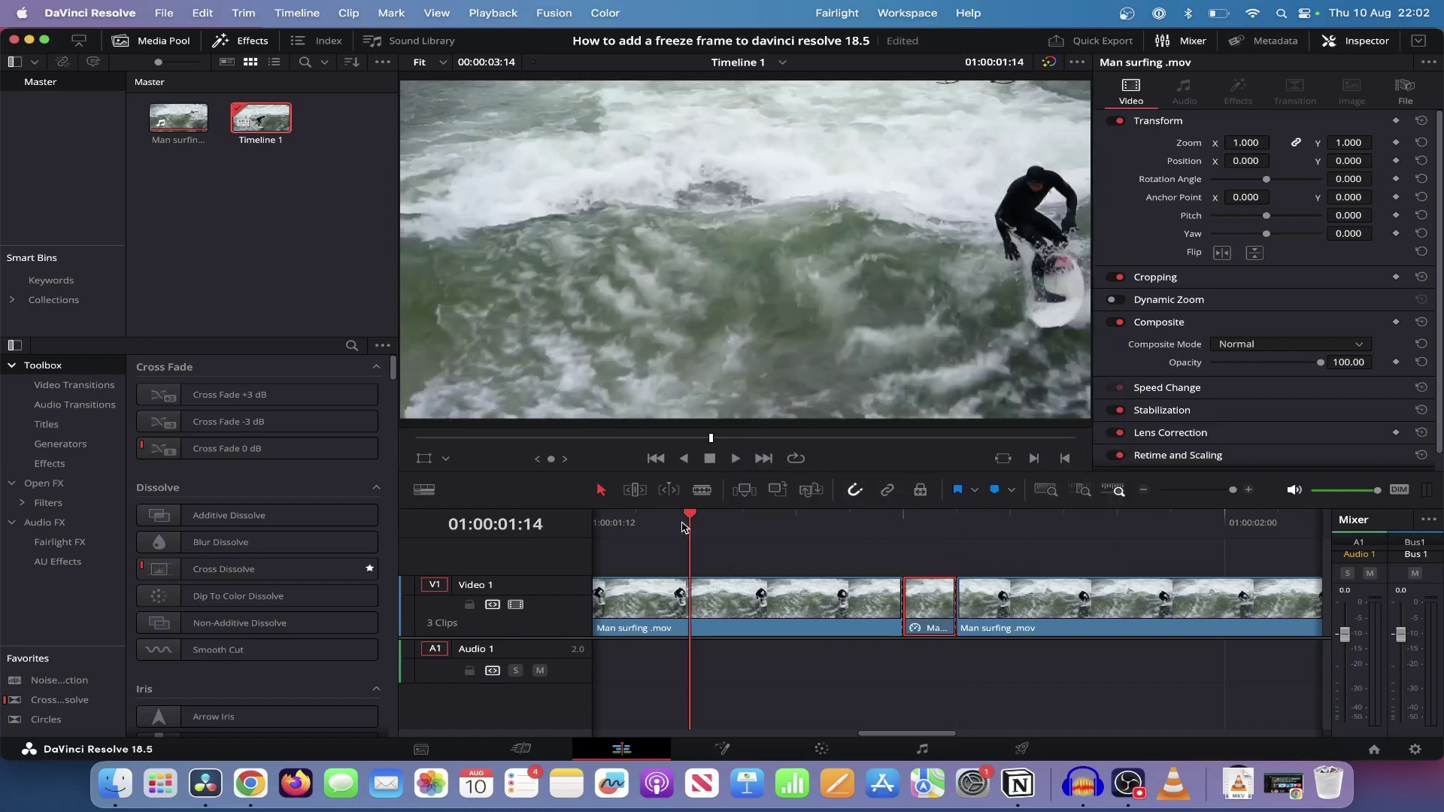
{"action": "key", "text": "space"}
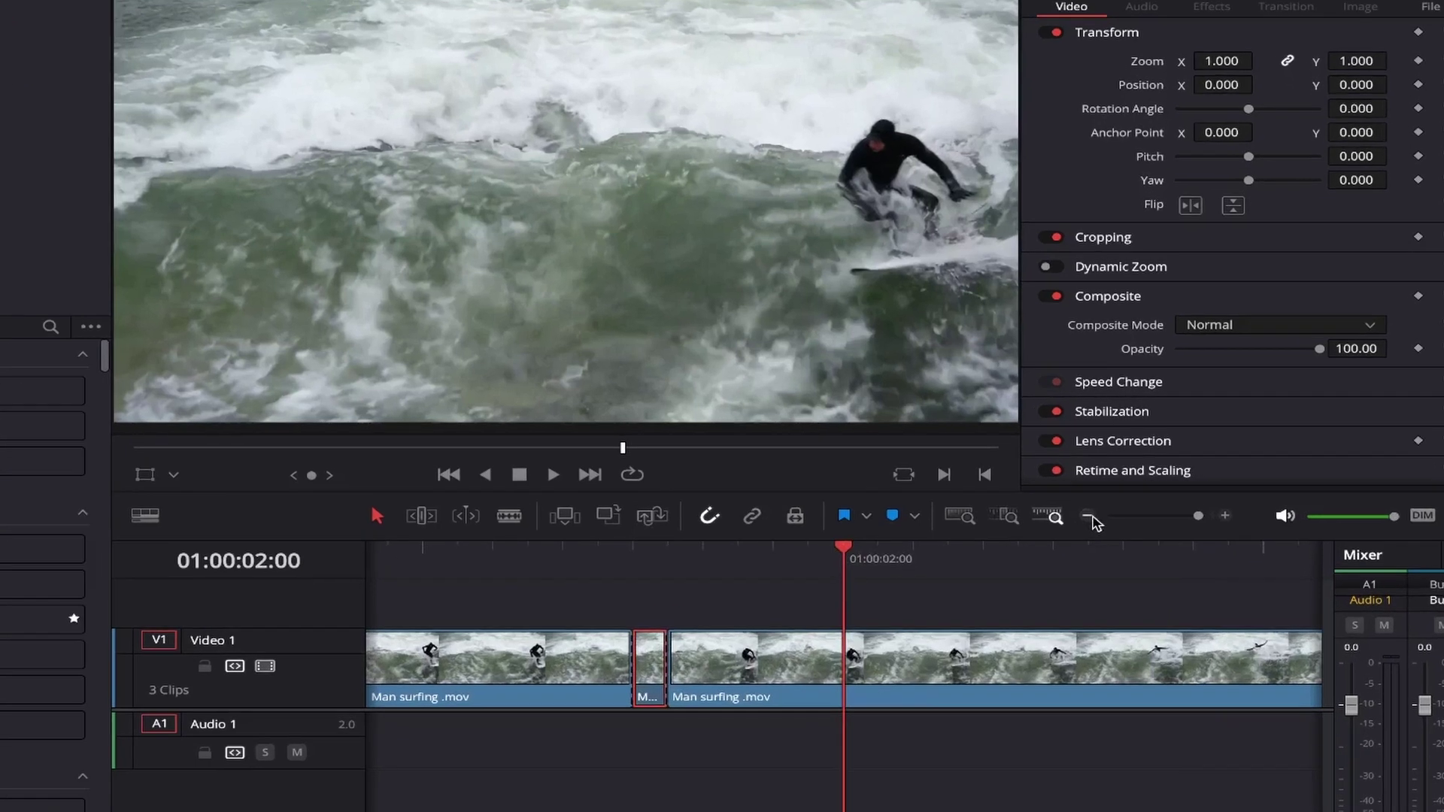
{"action": "left_click", "coordinate": [1144, 492]}
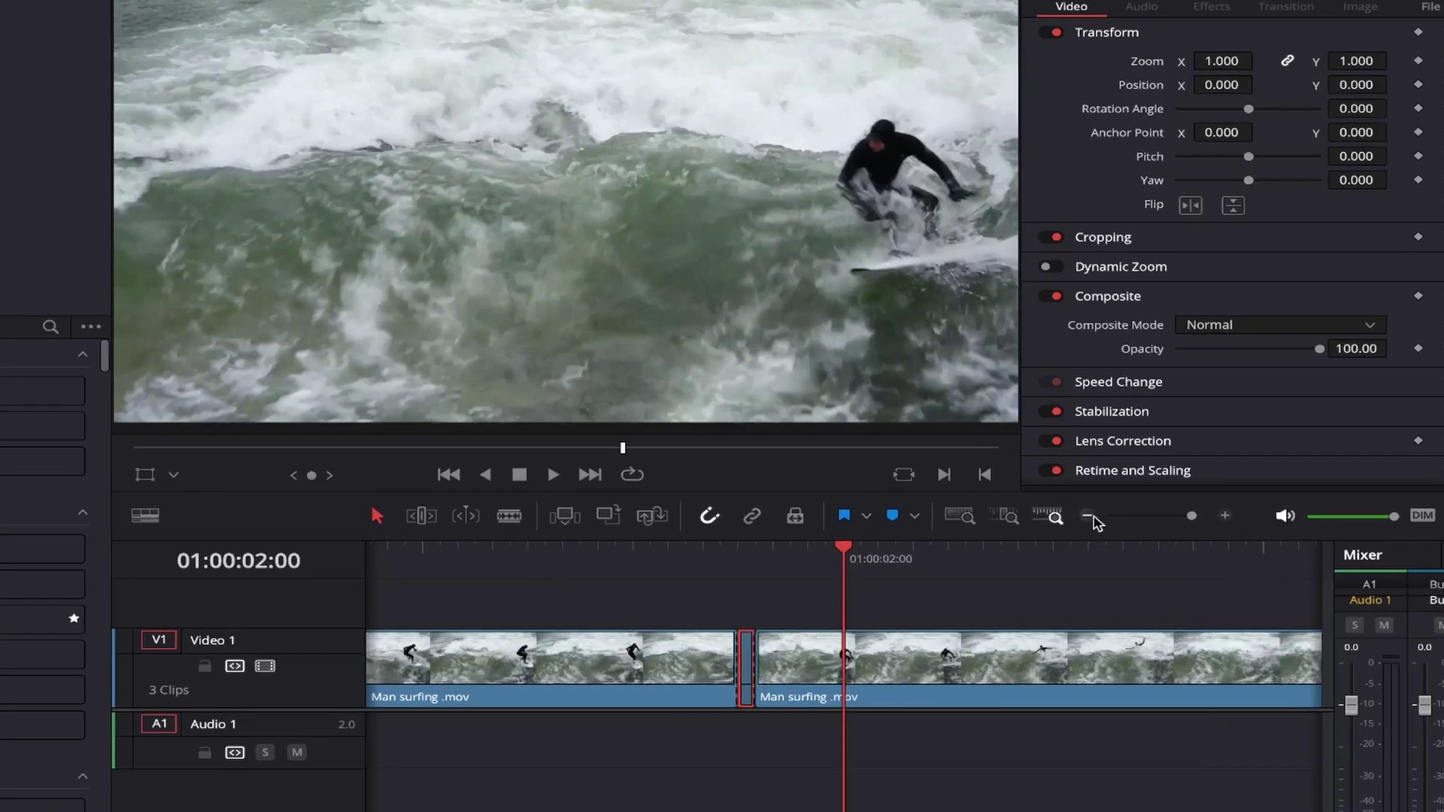
{"action": "left_click", "coordinate": [1090, 517]}
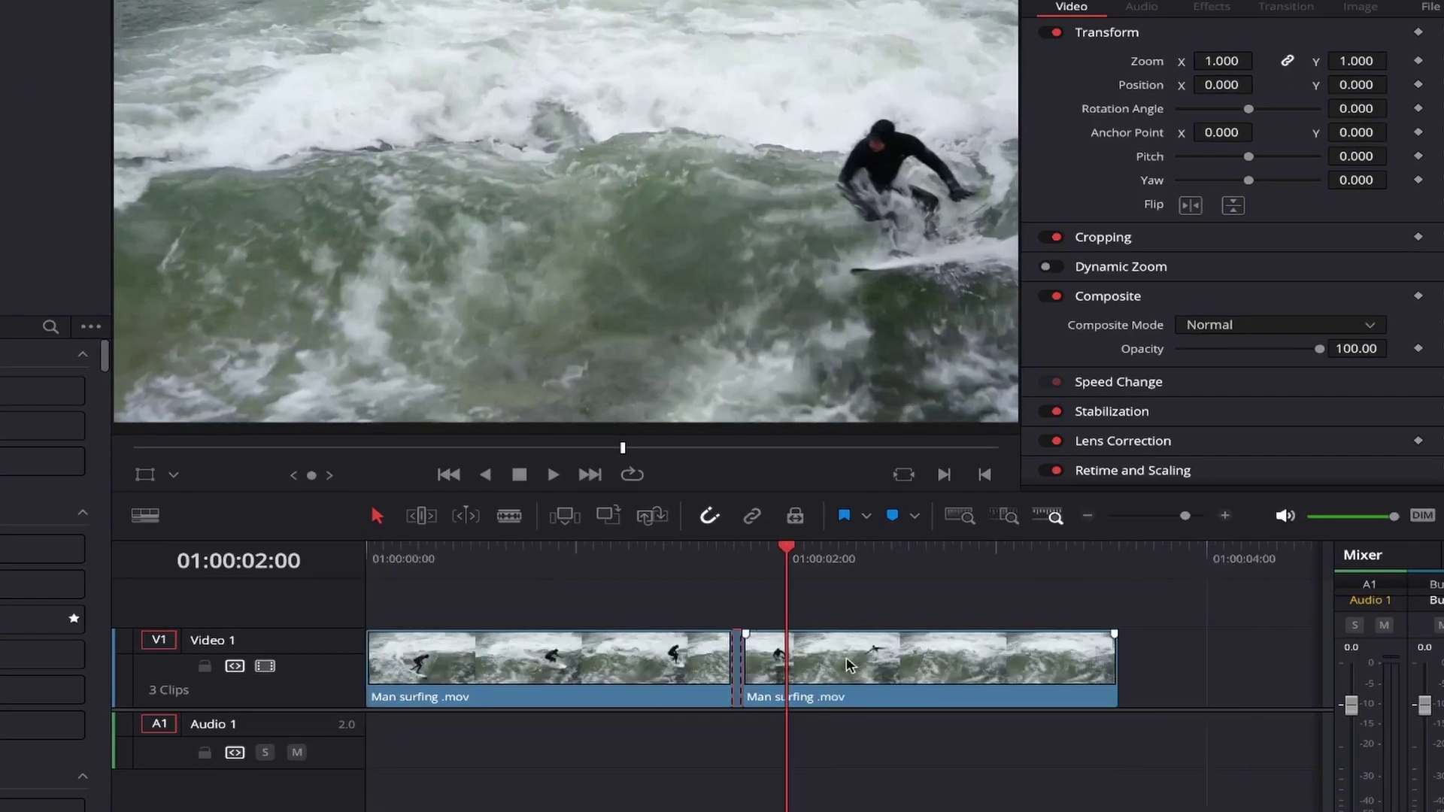
Shift the third clip later and stretch the freeze-frame clip to about one second, filling the gap.
{"action": "left_click_drag", "start_coordinate": [815, 659], "coordinate": [892, 657]}
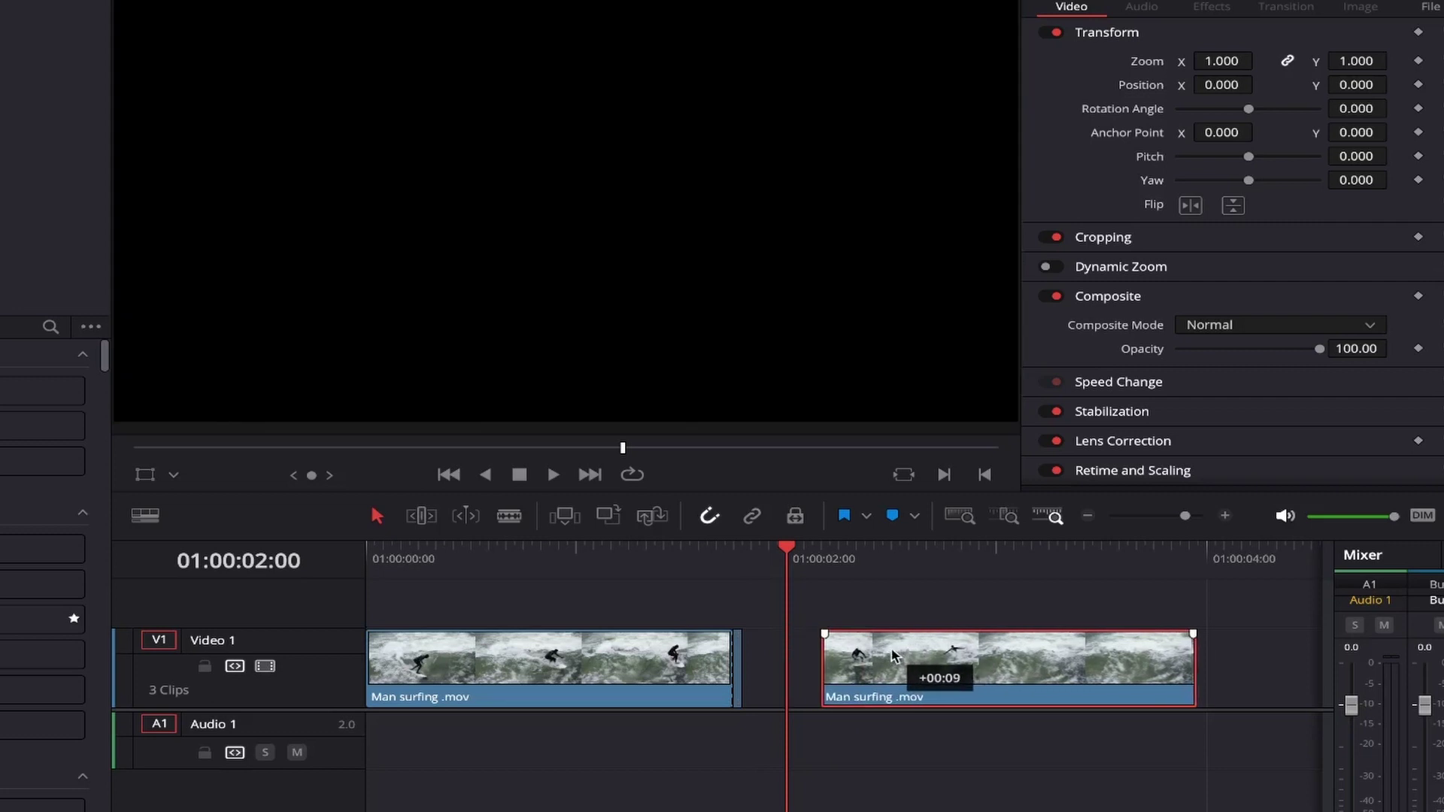
{"action": "left_click_drag", "start_coordinate": [893, 657], "coordinate": [1056, 659]}
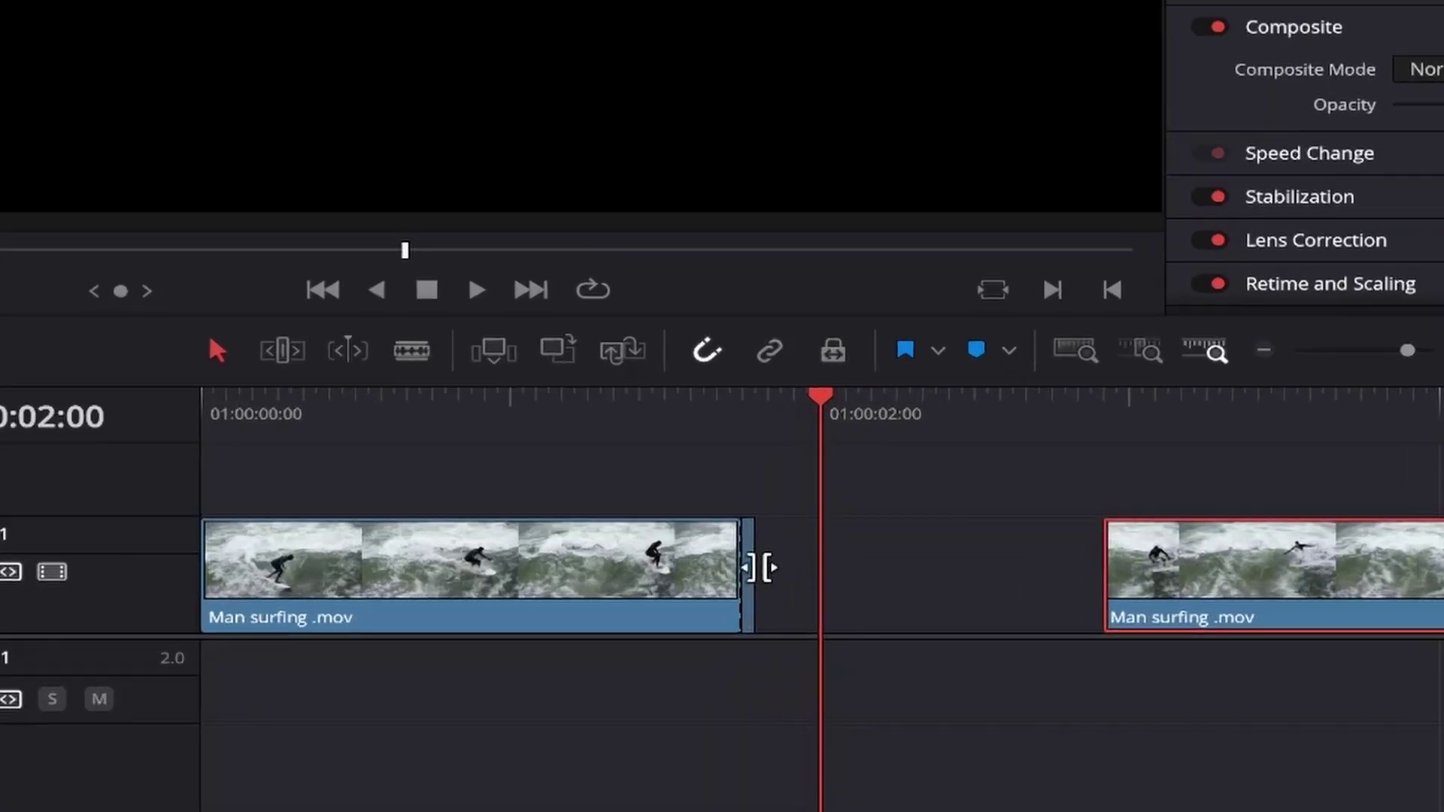
{"action": "left_click_drag", "start_coordinate": [763, 567], "coordinate": [1084, 559]}
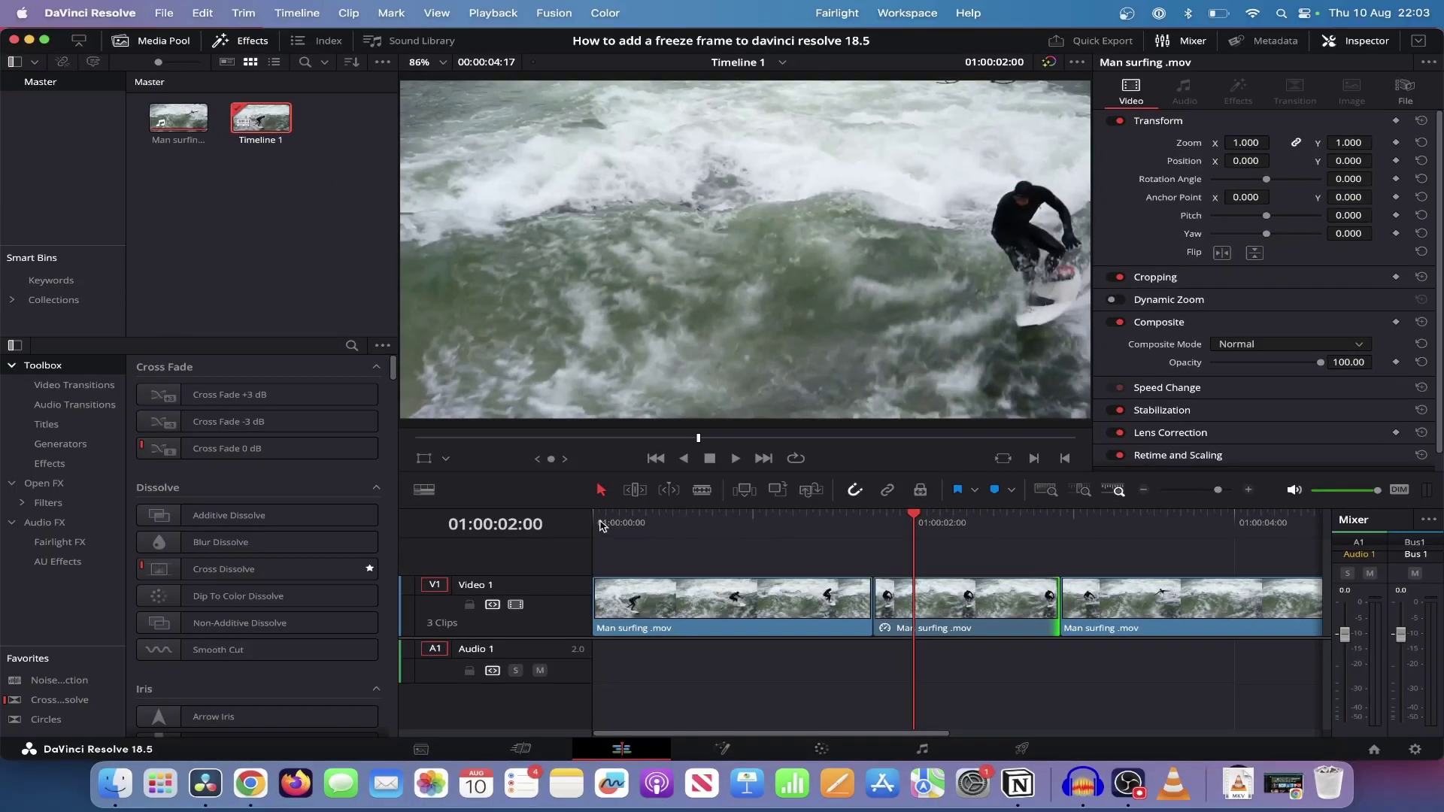
{"action": "left_click", "coordinate": [597, 522]}
{"action": "key", "text": "space"}
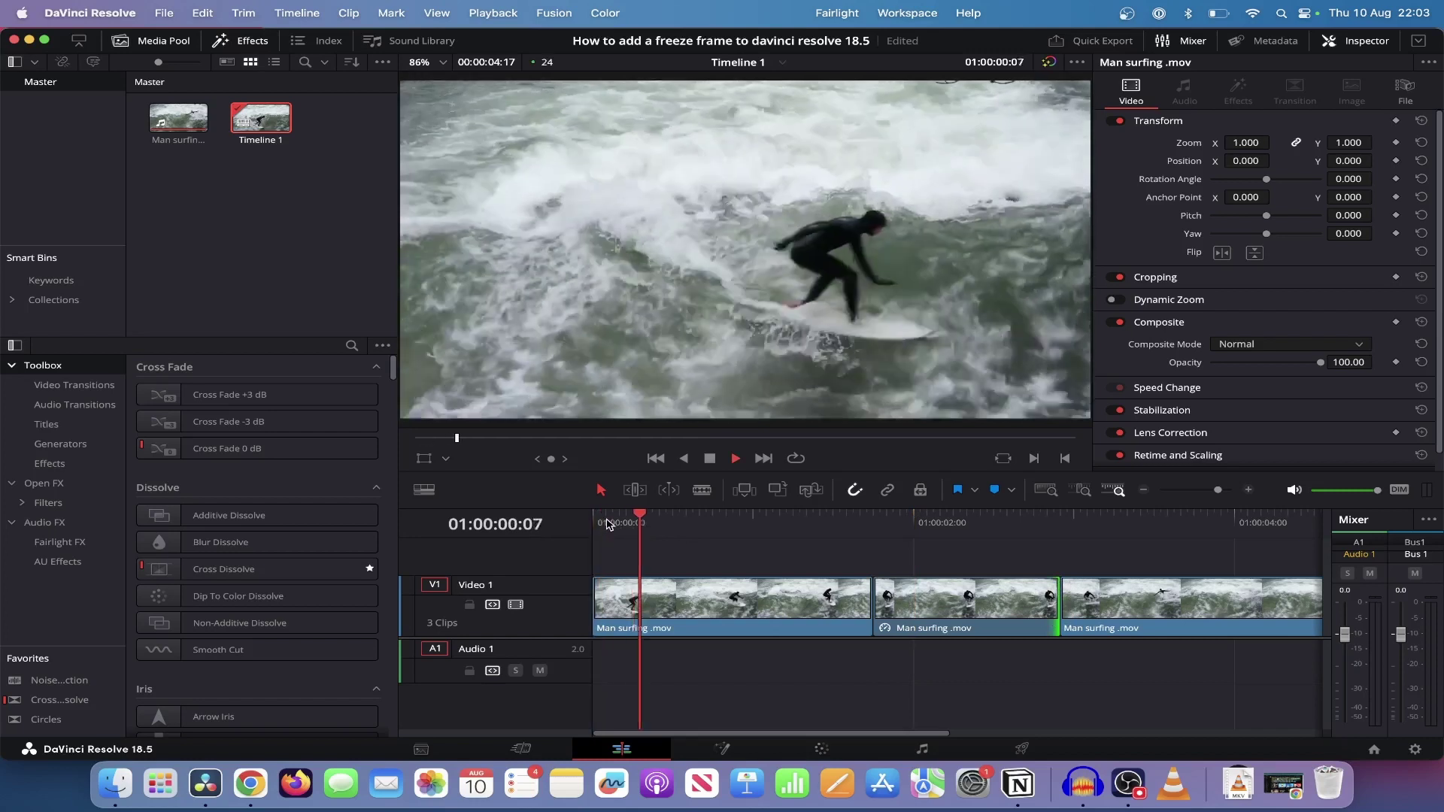